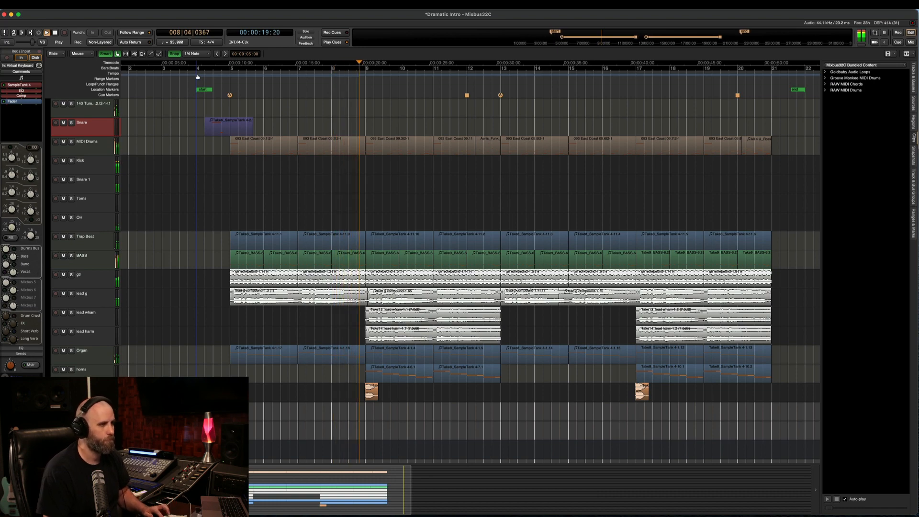
Look over the session's channel strips in the mixer during playback and return to the editor
{"action": "key", "text": "alt+m"}
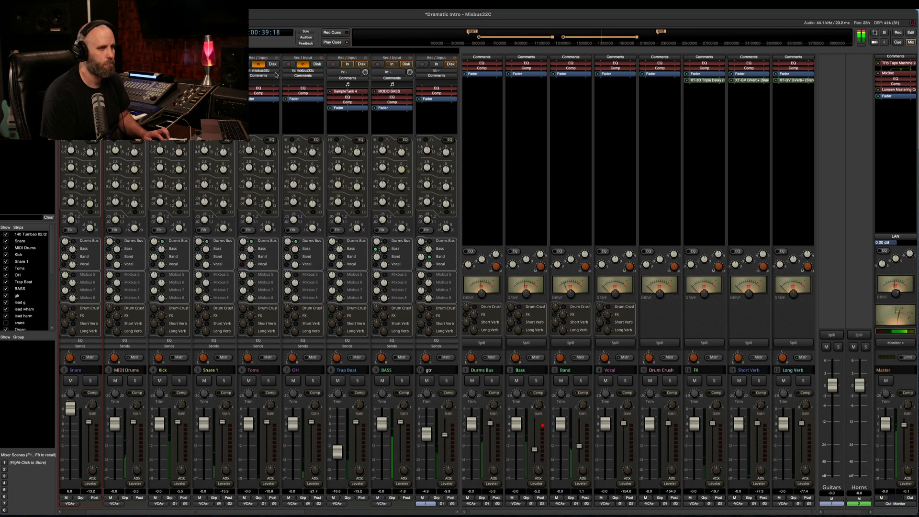
{"action": "key", "text": "alt+m"}
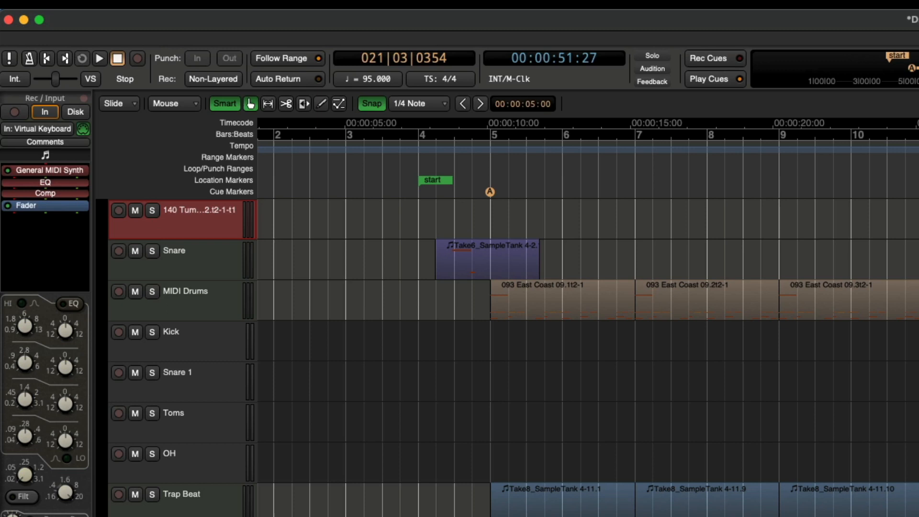
Open the stem export settings and review the file format, time span and channel options
{"action": "left_click", "coordinate": [133, 4]}
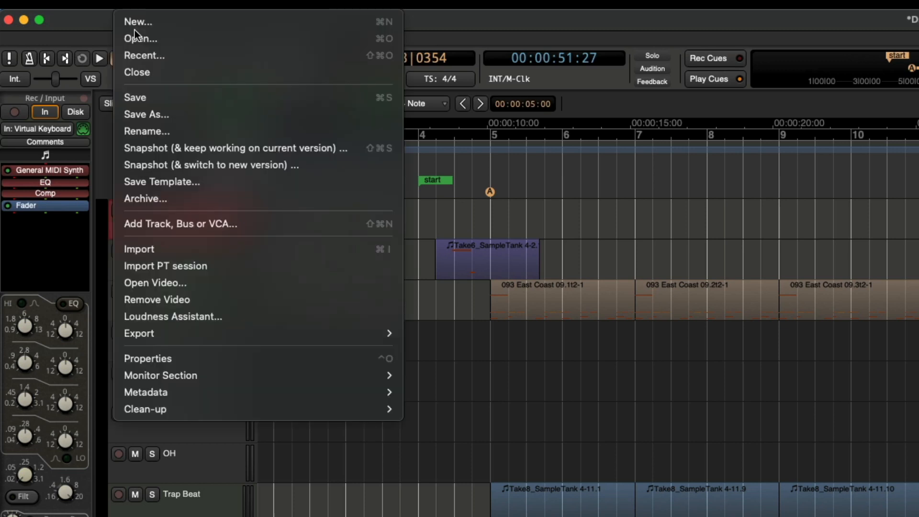
{"action": "mouse_move", "coordinate": [160, 339]}
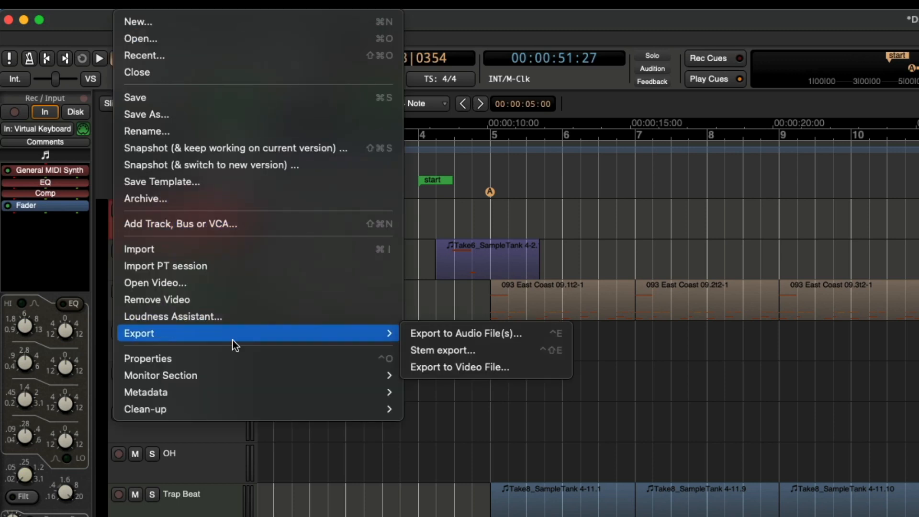
{"action": "left_click", "coordinate": [440, 351]}
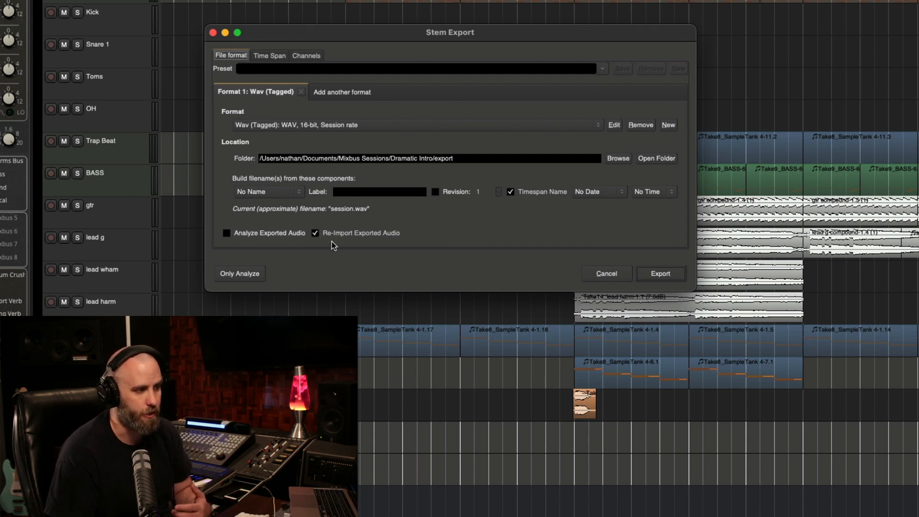
{"action": "left_click", "coordinate": [269, 56]}
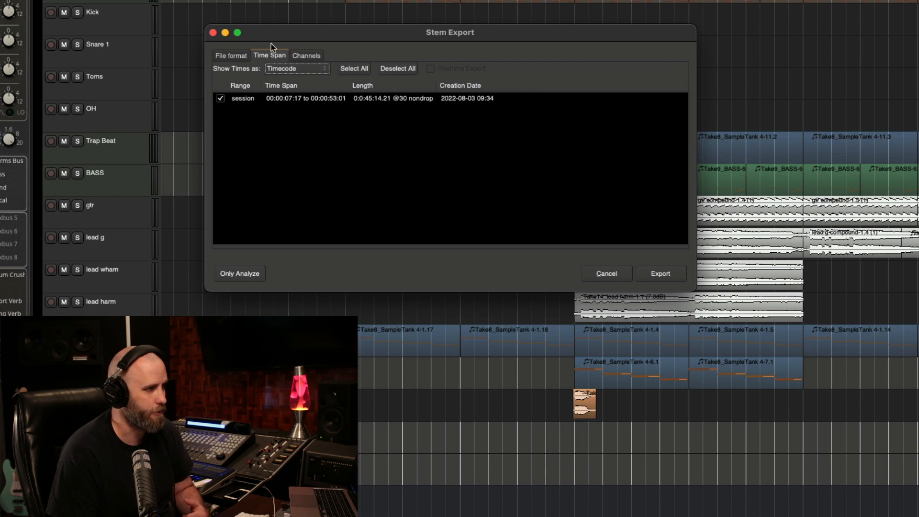
{"action": "left_click", "coordinate": [303, 55]}
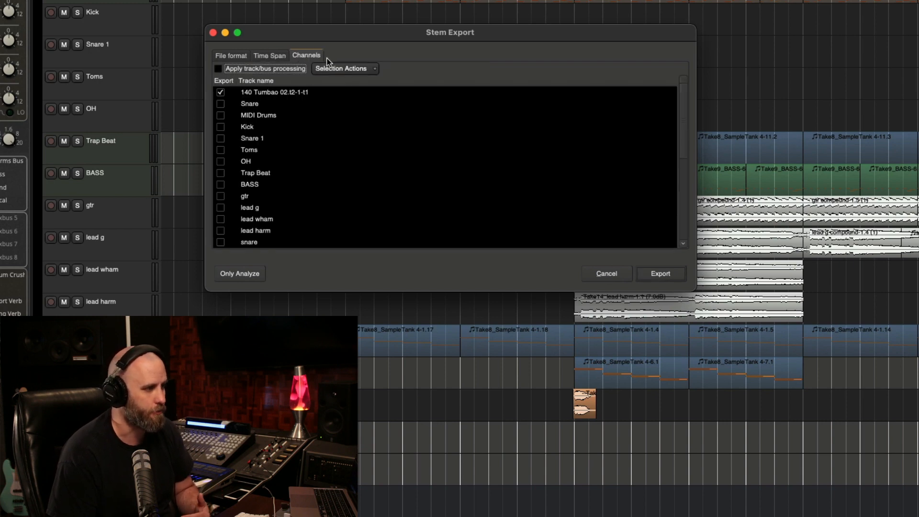
Try to select only the MIDI tracks for stem export and export them with re-import enabled
{"action": "left_click", "coordinate": [338, 71]}
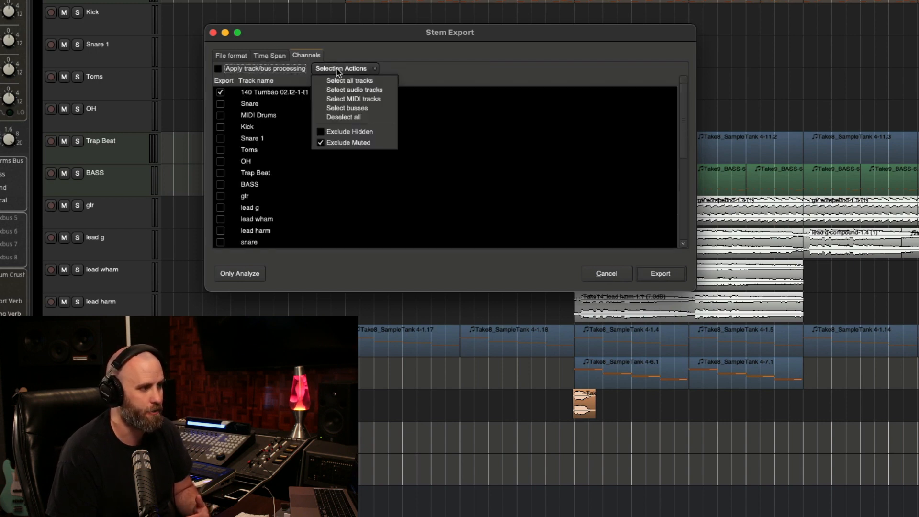
{"action": "left_click", "coordinate": [349, 99]}
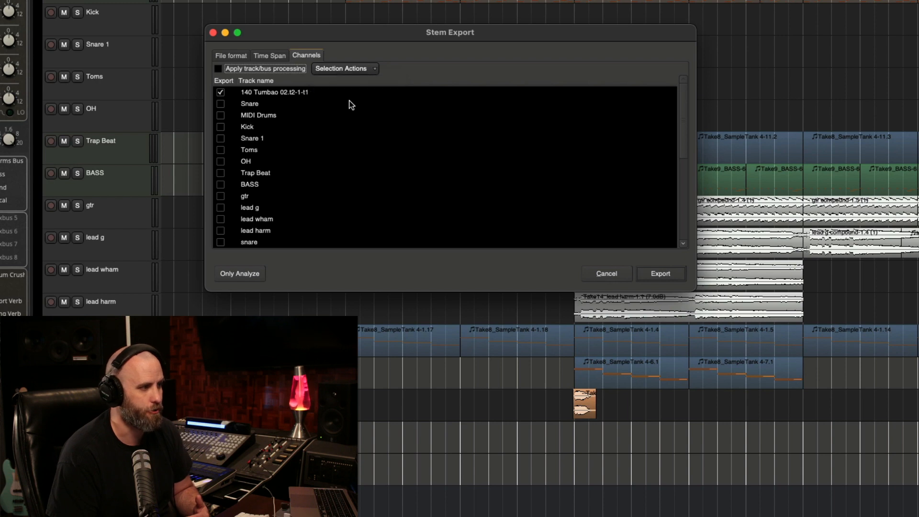
{"action": "left_click", "coordinate": [230, 56]}
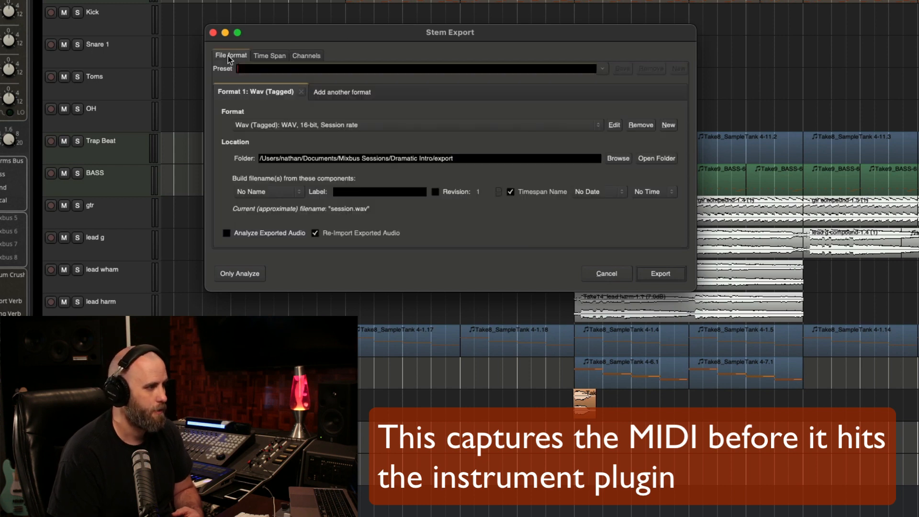
{"action": "left_click", "coordinate": [663, 274]}
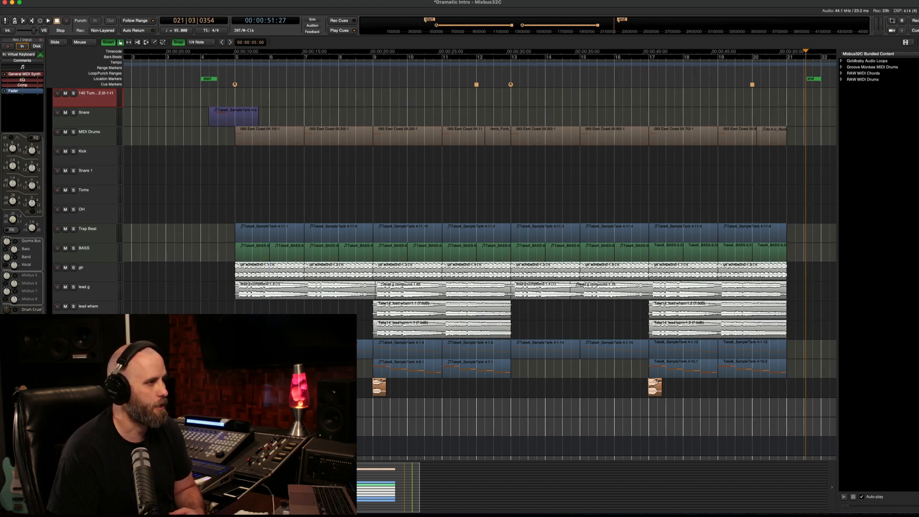
Open a new stem export for the full session time span and select only the MIDI tracks
{"action": "left_click", "coordinate": [65, 0]}
{"action": "mouse_move", "coordinate": [93, 152]}
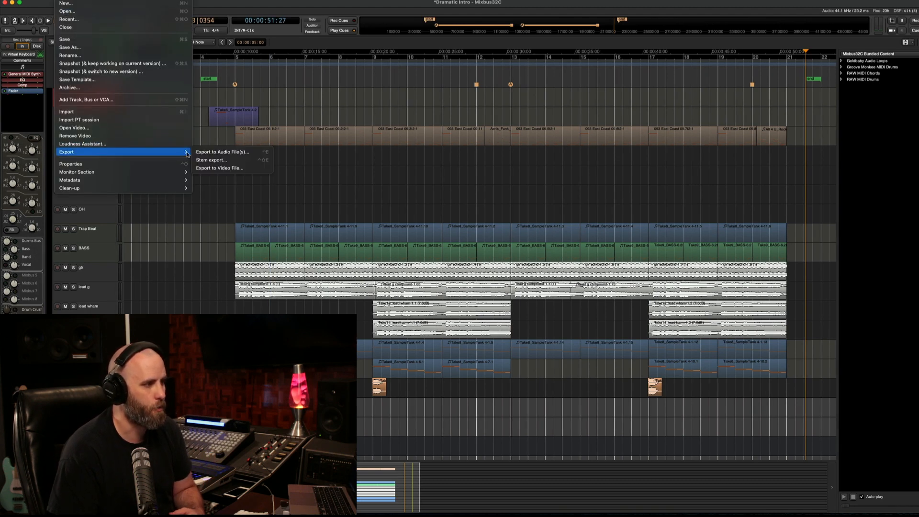
{"action": "left_click", "coordinate": [215, 161]}
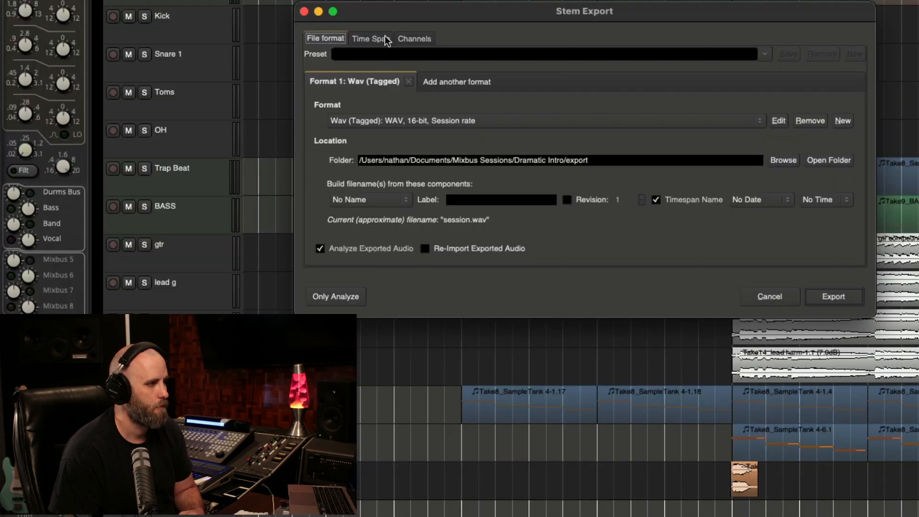
{"action": "left_click", "coordinate": [190, 164]}
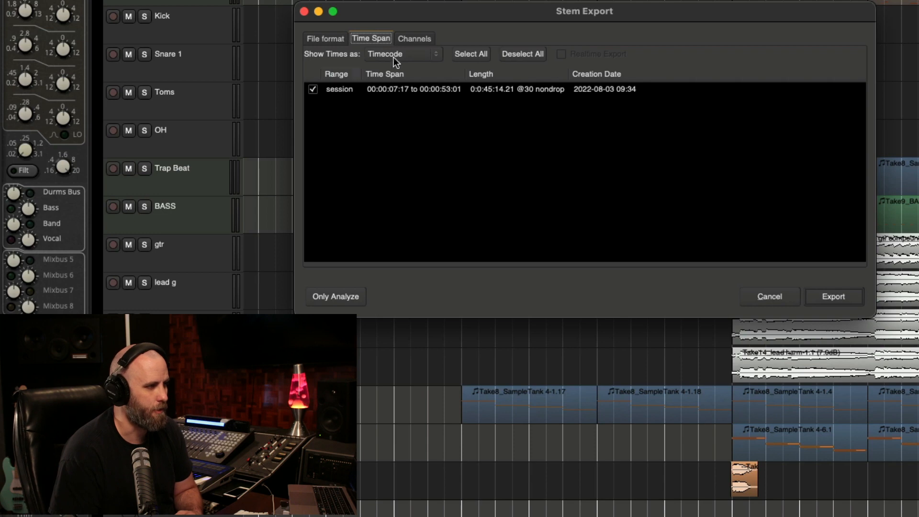
{"action": "left_click", "coordinate": [418, 39]}
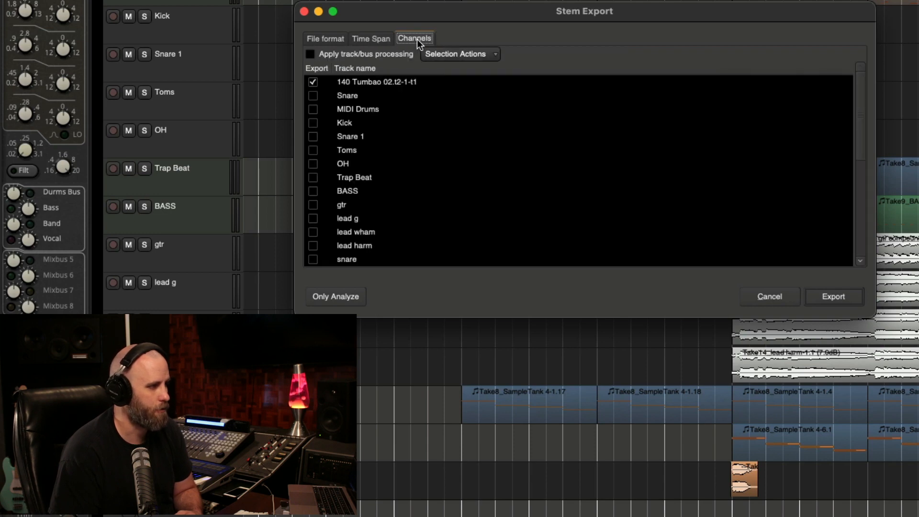
{"action": "left_click", "coordinate": [453, 53]}
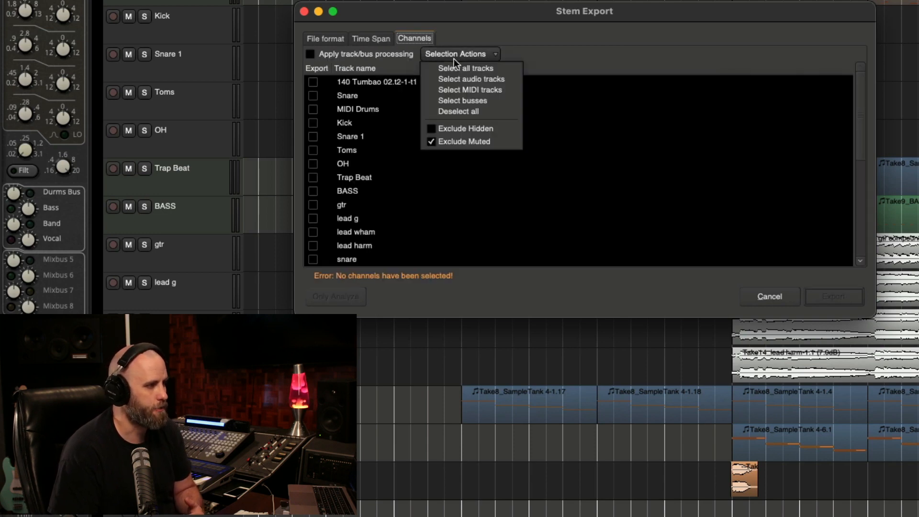
{"action": "left_click", "coordinate": [458, 90]}
Enable re-importing of the exported audio, turn off its analysis, and export the 16-bit WAV stems
{"action": "left_click", "coordinate": [326, 38]}
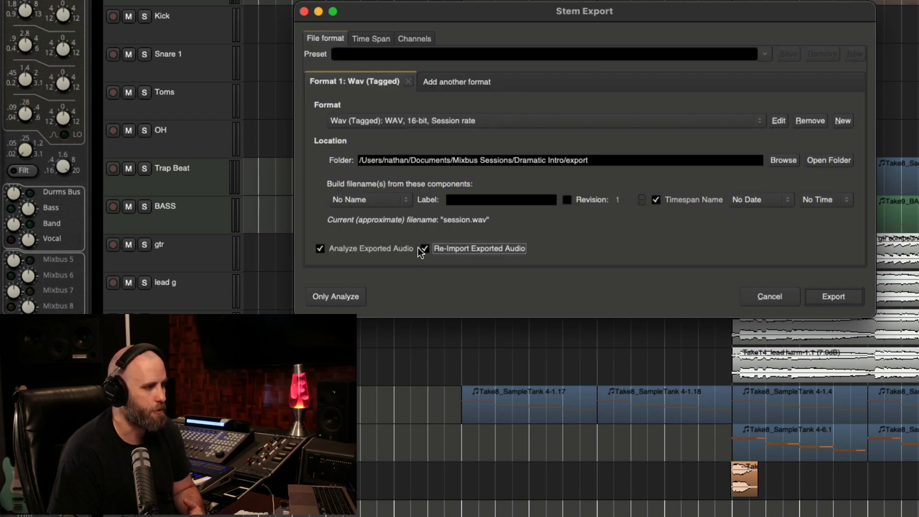
{"action": "left_click", "coordinate": [320, 249]}
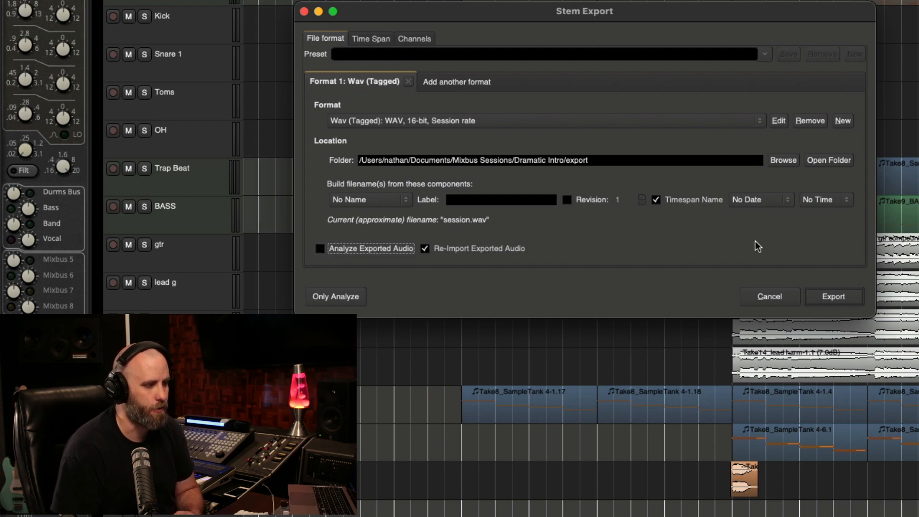
{"action": "left_click", "coordinate": [834, 296]}
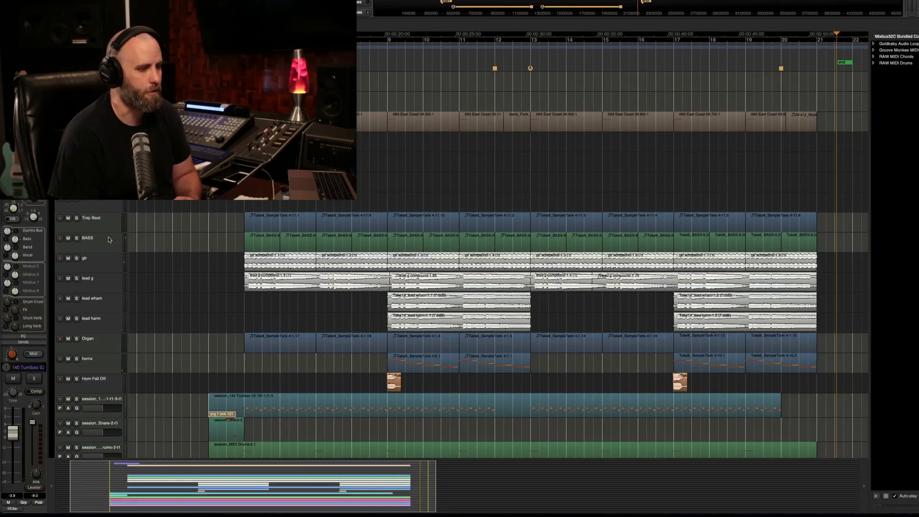
Solo the re-imported 140 Tumbao track among the new session tracks and play it from bar 5
{"action": "scroll", "coordinate": [207, 211], "scroll_direction": "down", "scroll_amount": 5}
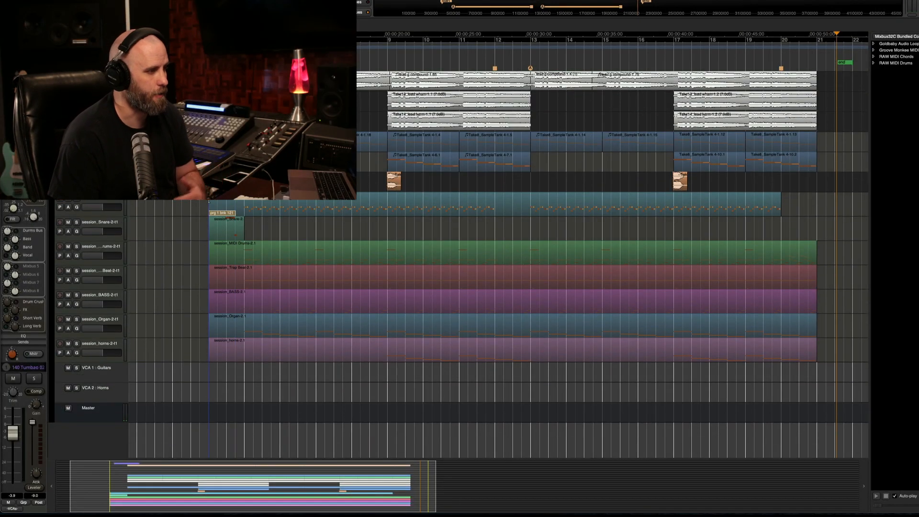
{"action": "left_click", "coordinate": [105, 223]}
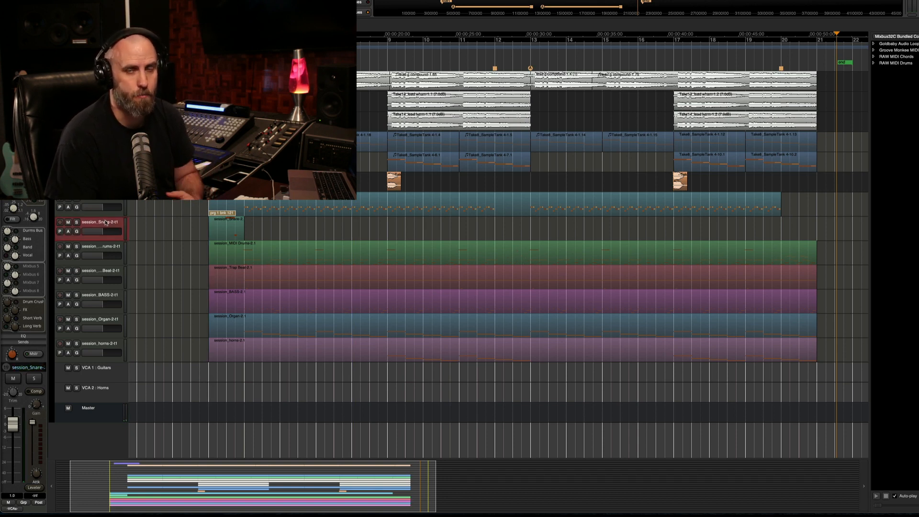
{"action": "left_click", "coordinate": [88, 202]}
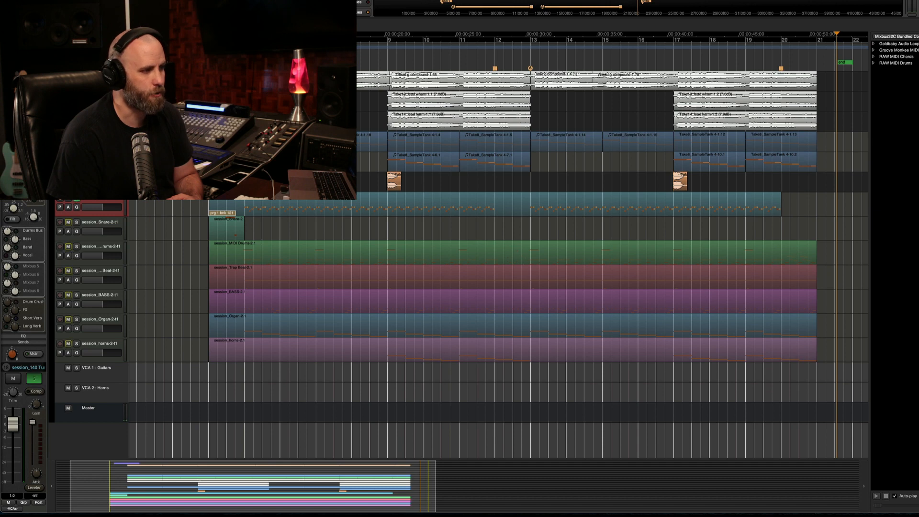
{"action": "left_click", "coordinate": [244, 49]}
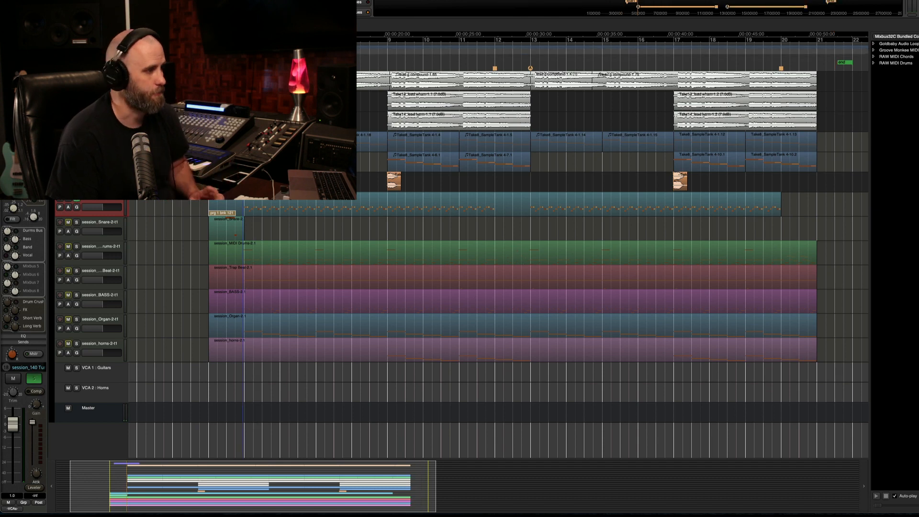
{"action": "key", "text": "space"}
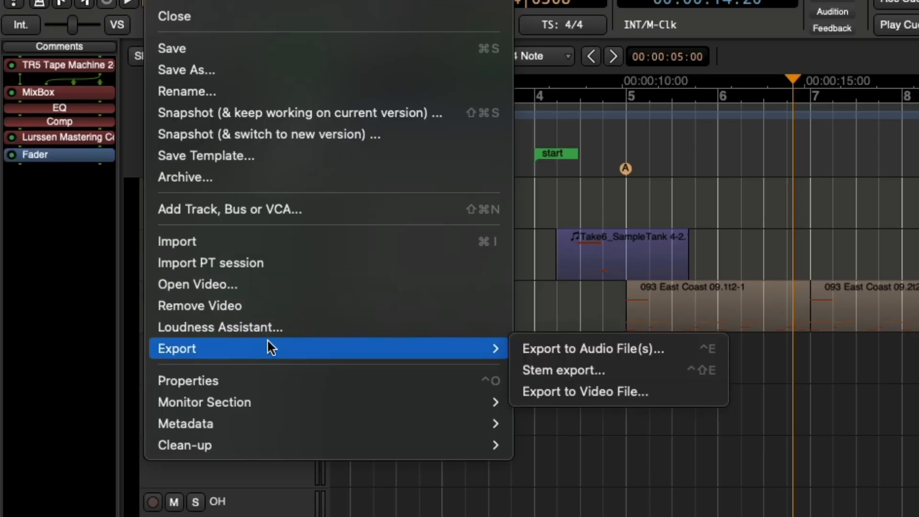
Run another stem export of the MIDI tracks, this time re-importing them as rendered audio tracks
{"action": "left_click", "coordinate": [555, 370]}
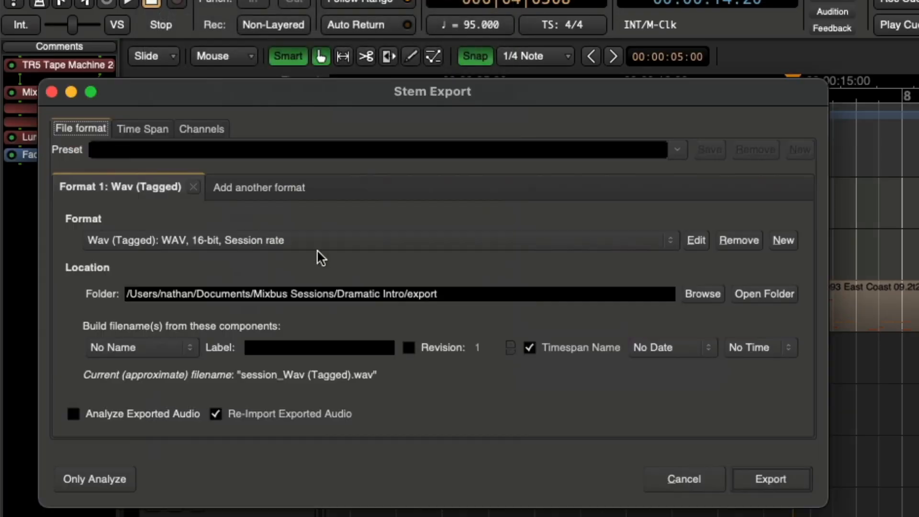
{"action": "left_click", "coordinate": [206, 132]}
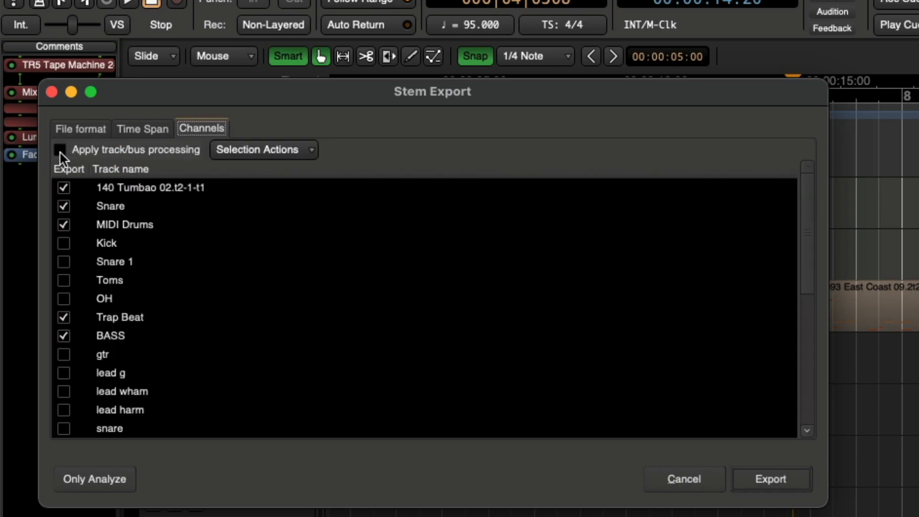
{"action": "left_click", "coordinate": [285, 149]}
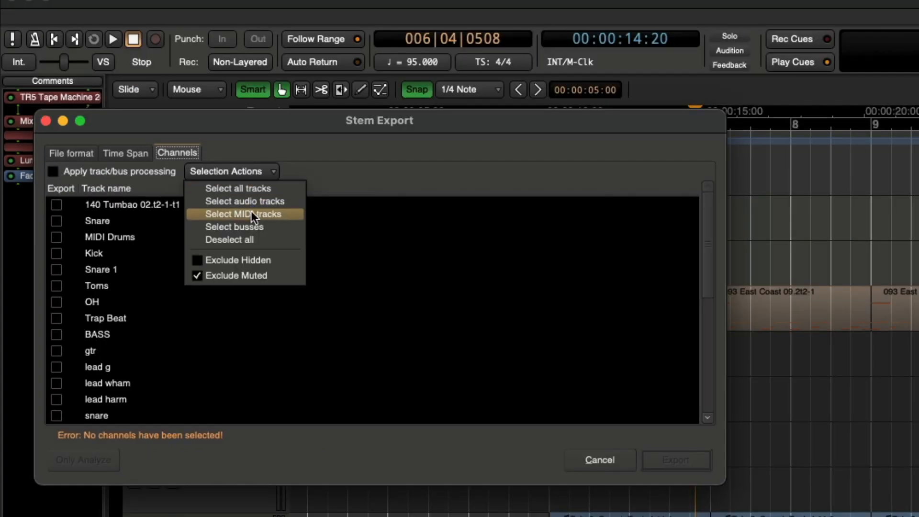
{"action": "left_click", "coordinate": [285, 195]}
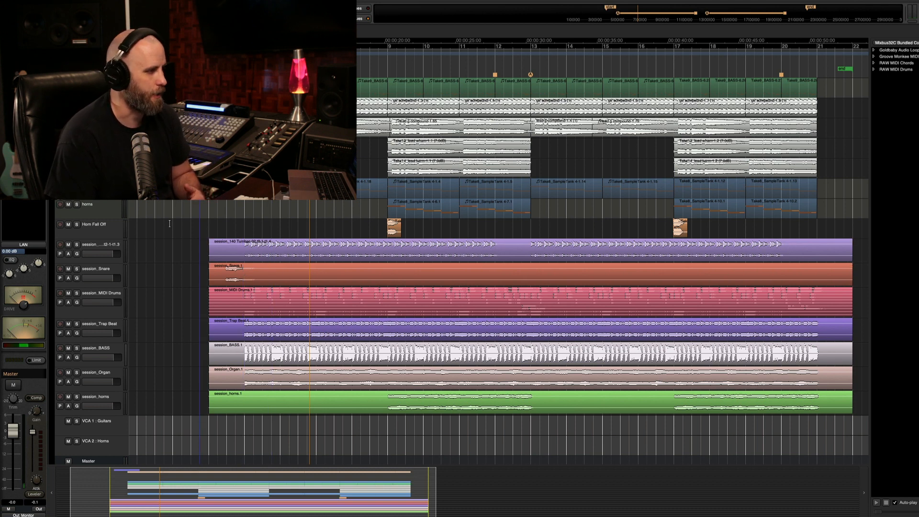
Audition the re-imported 140 Tumbao, MIDI Drums, Trap Beat and BASS audio tracks by soloing each in turn during playback
{"action": "left_click", "coordinate": [113, 247]}
{"action": "left_click", "coordinate": [77, 245]}
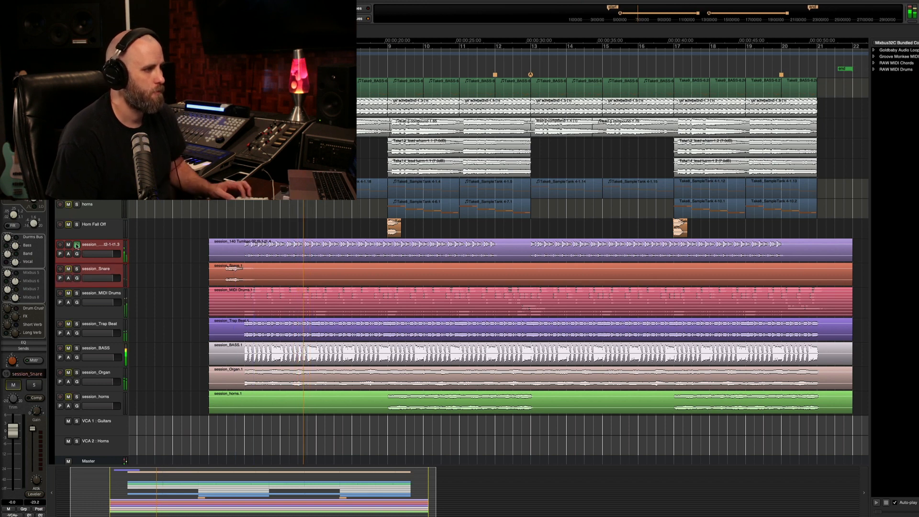
{"action": "left_click", "coordinate": [76, 245]}
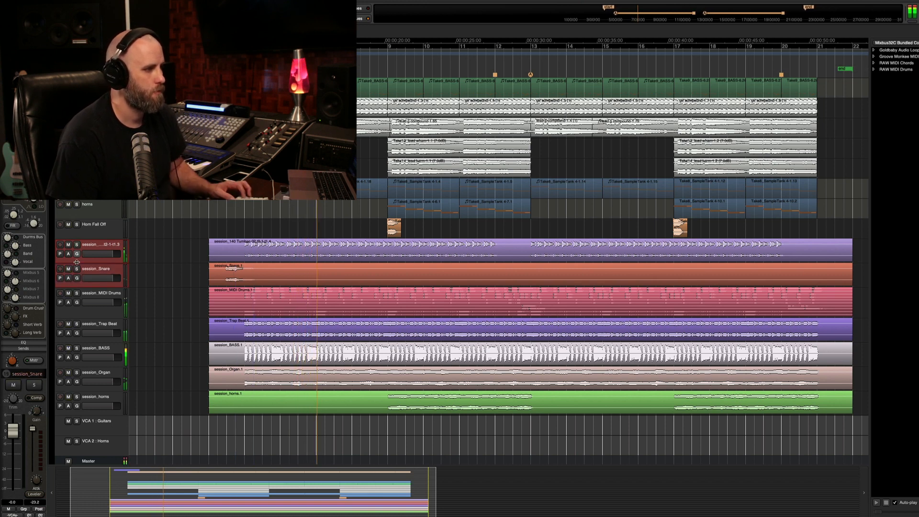
{"action": "left_click", "coordinate": [76, 294]}
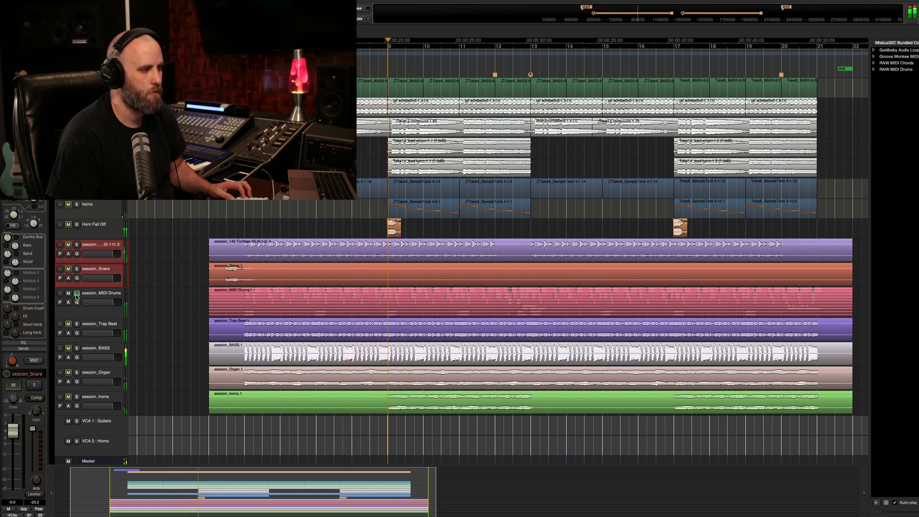
{"action": "left_click", "coordinate": [76, 294]}
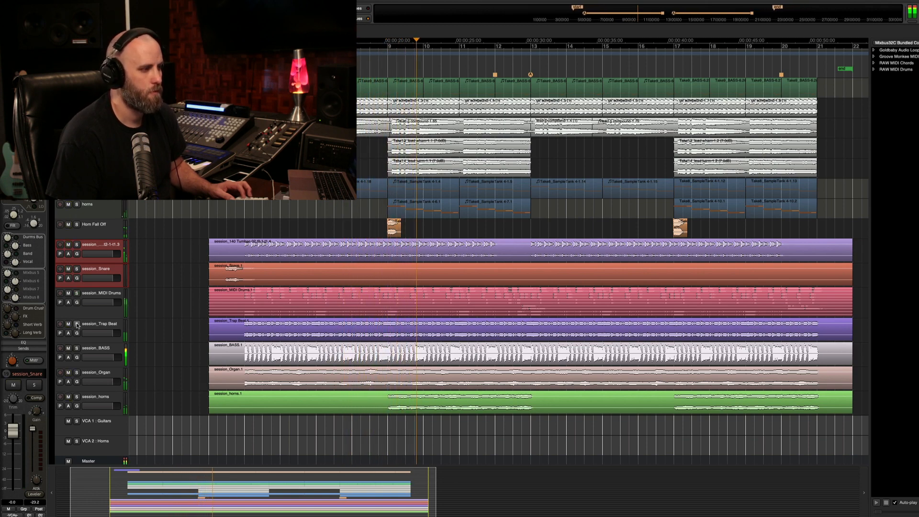
{"action": "left_click", "coordinate": [77, 324]}
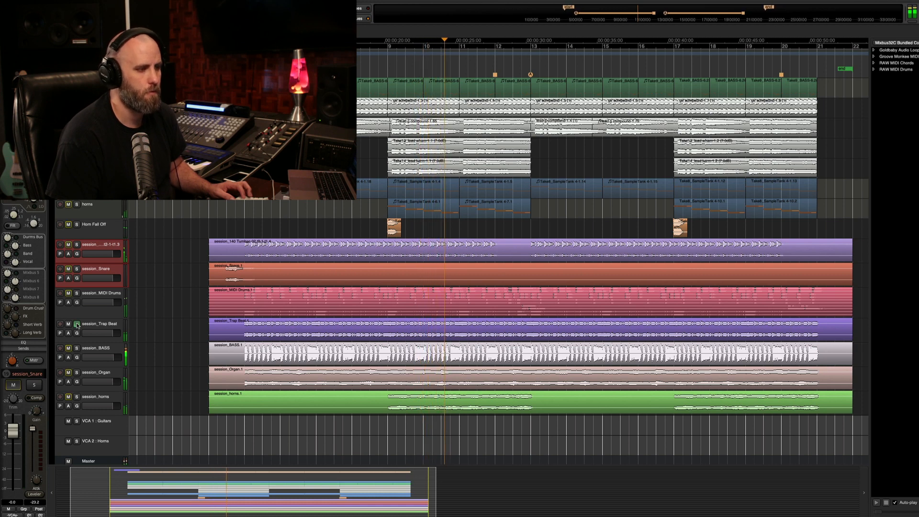
{"action": "left_click", "coordinate": [77, 324]}
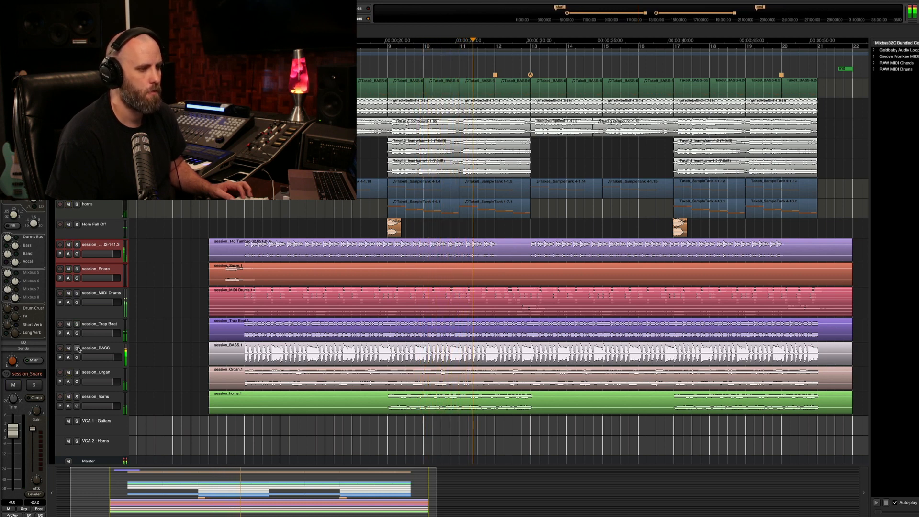
{"action": "left_click", "coordinate": [77, 349]}
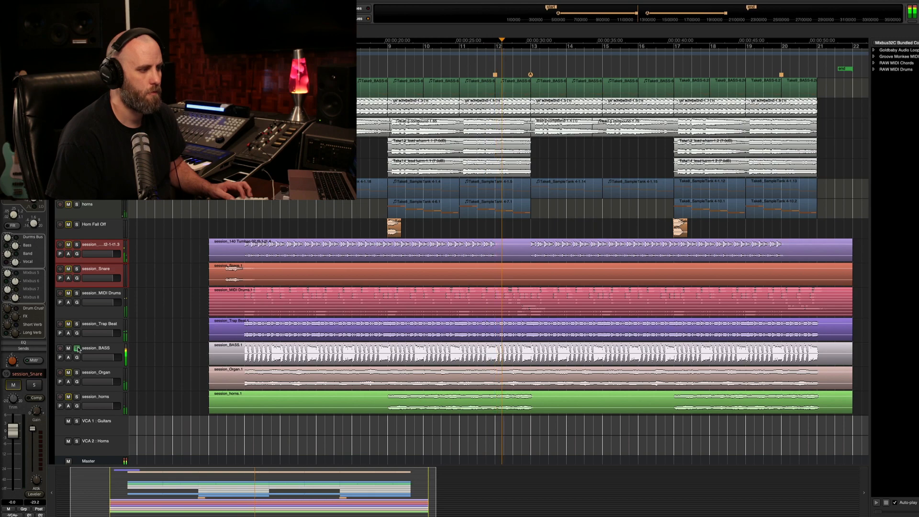